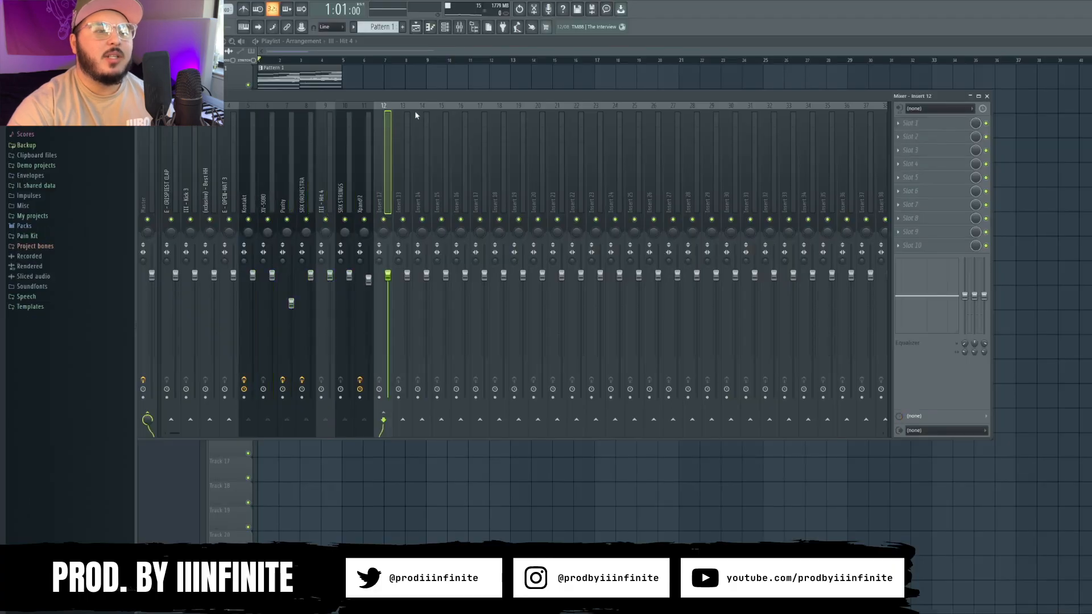
# Load Fruity Parametric EQ 2 on mixer insert 12, apply the 20Hz - 18kHz cut preset and close the EQ.
pyautogui.moveTo(425, 92); pyautogui.dragTo(357, 81)
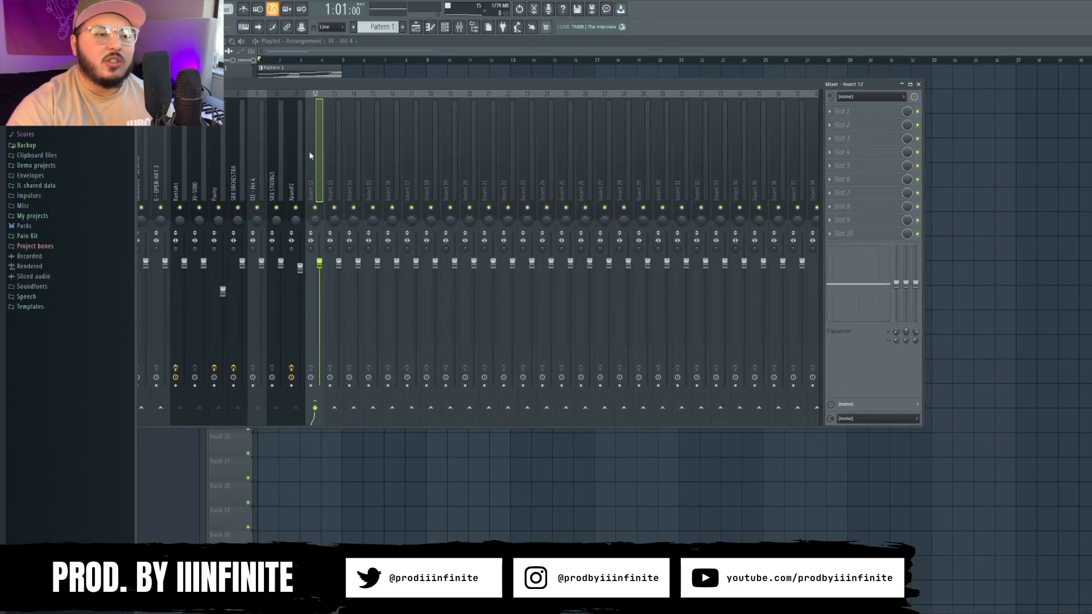
pyautogui.moveTo(344, 85); pyautogui.dragTo(264, 71)
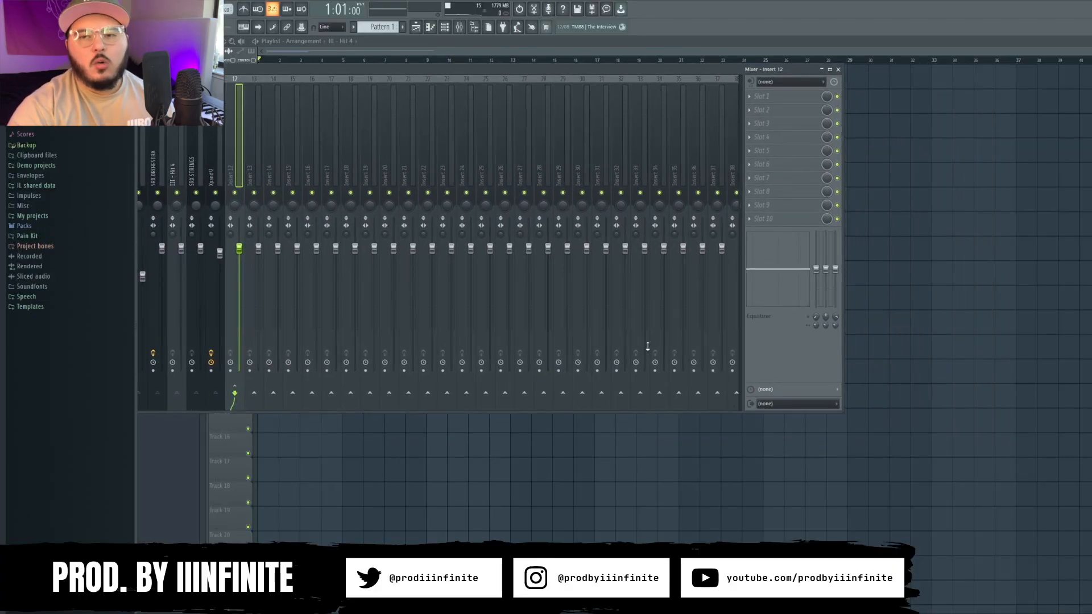
pyautogui.click(838, 250)
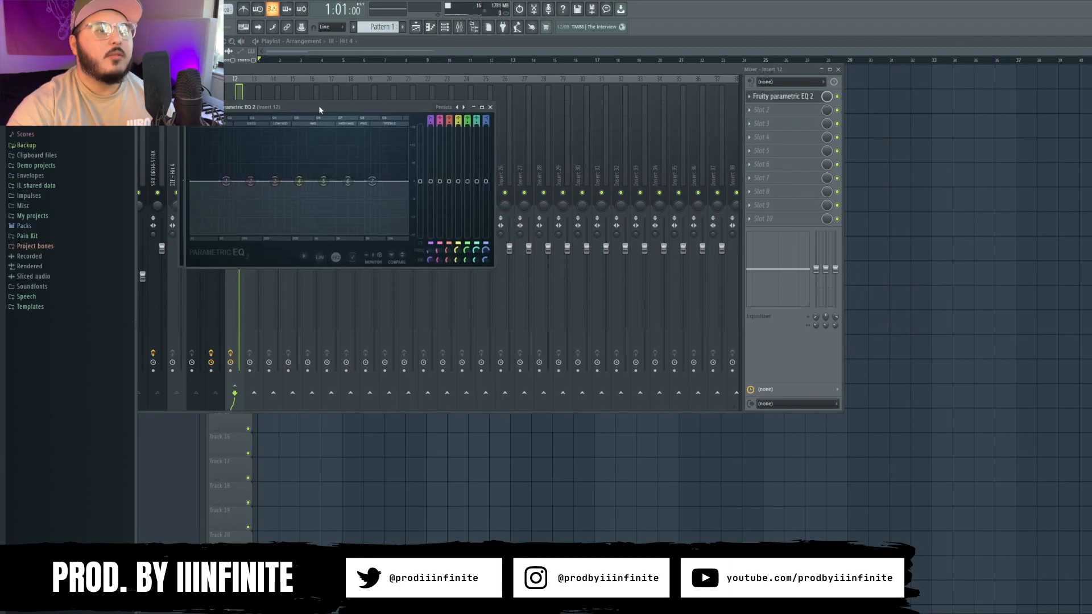
pyautogui.moveTo(303, 104); pyautogui.dragTo(462, 104)
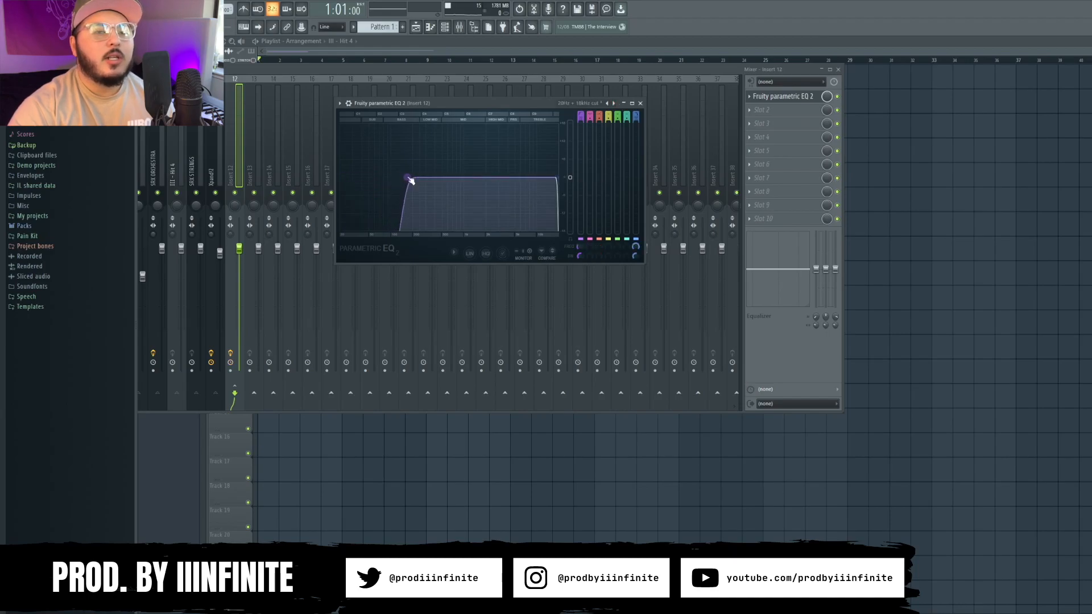
pyautogui.click(641, 103)
# Place two back-to-back Stomp W Reverb notes around the start of bar 2 in the piano roll.
pyautogui.click(445, 29)
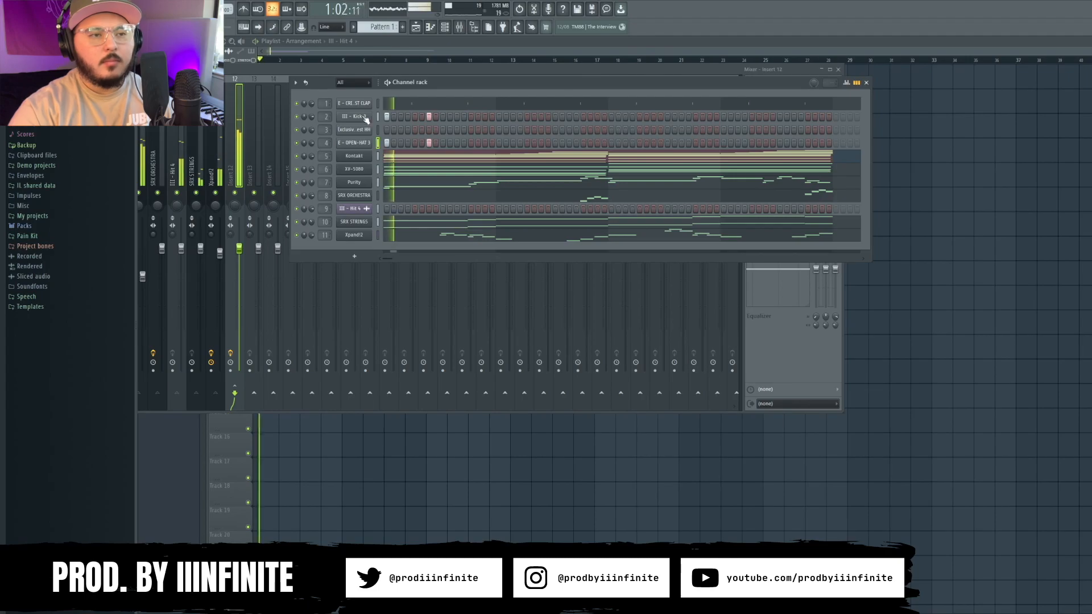
pyautogui.press('F7')
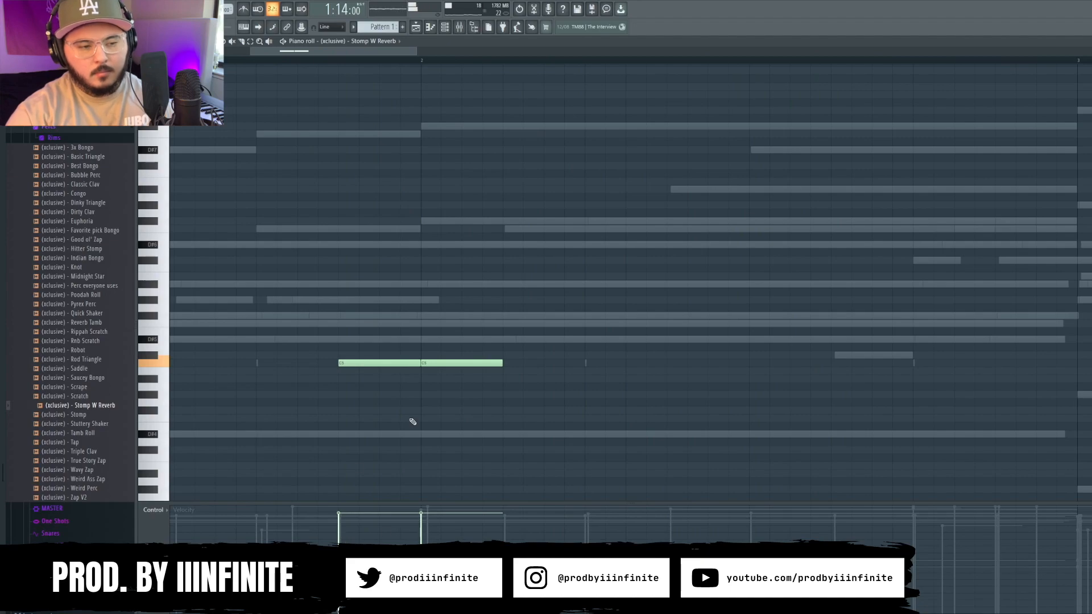
pyautogui.hotkey('ctrl', 'a')
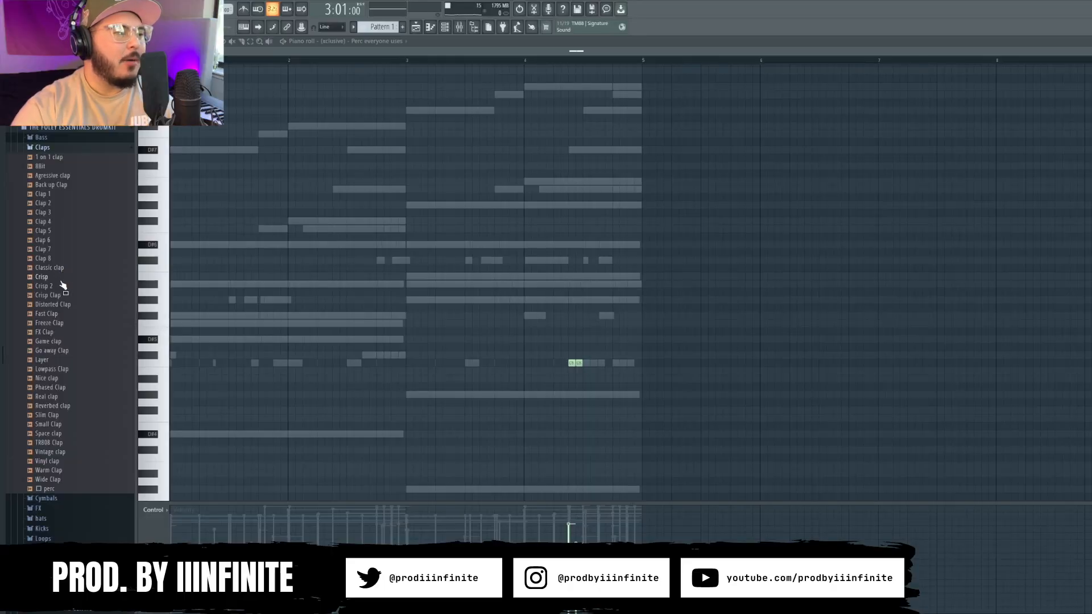
# Load the Reverbed clap sample from the Foley Essentials drum kit's Claps folder and place one hit near the end of bar 4.
pyautogui.scroll(-4, 45, 305)
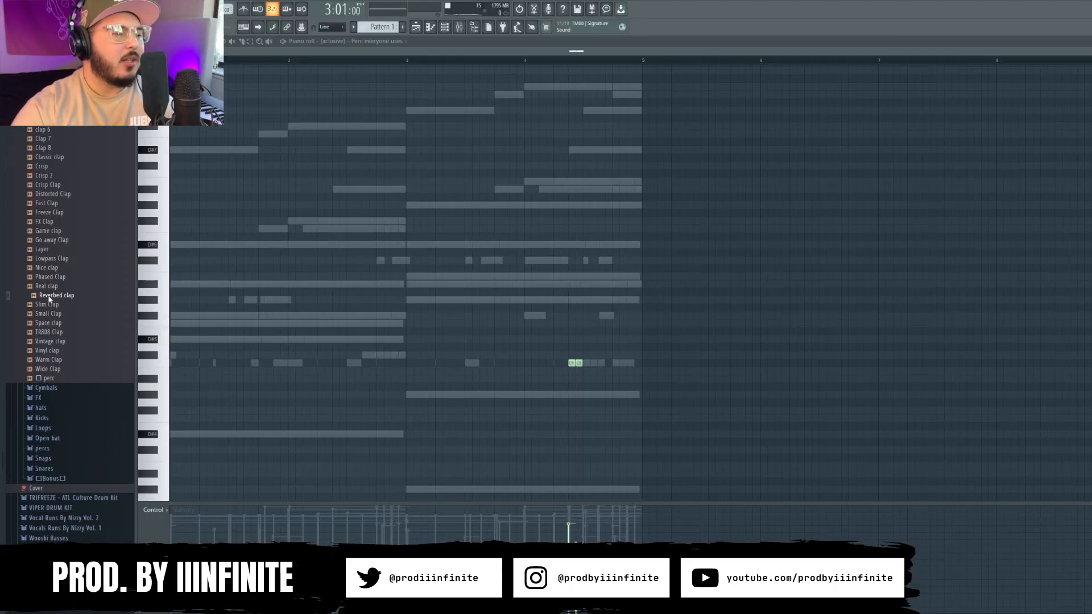
pyautogui.moveTo(79, 307); pyautogui.dragTo(184, 351)
pyautogui.click(347, 50)
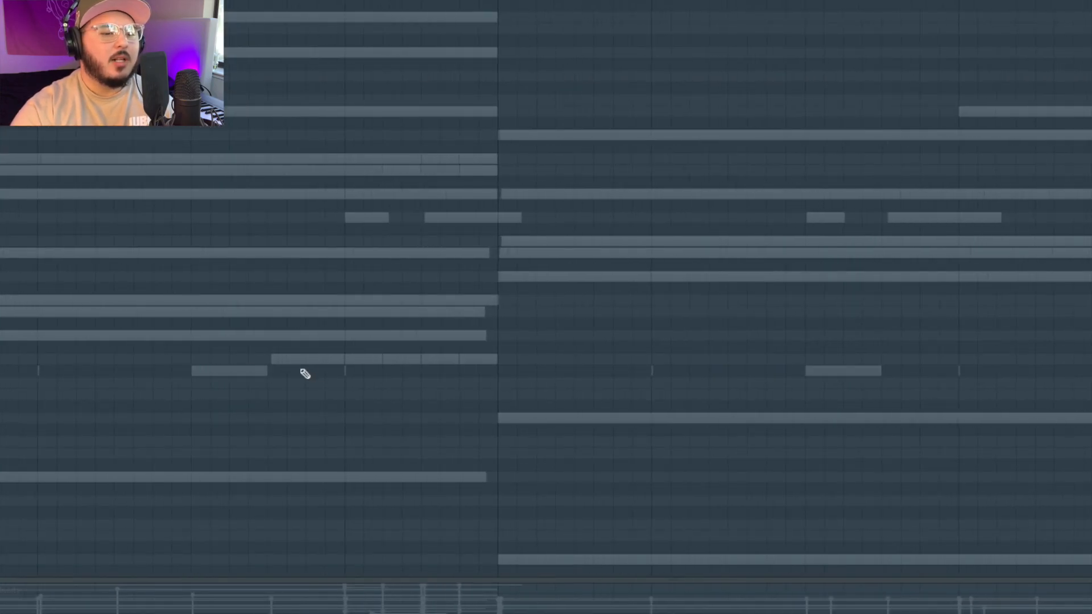
pyautogui.scroll(-5, 438, 483)
pyautogui.scroll(3, 694, 446)
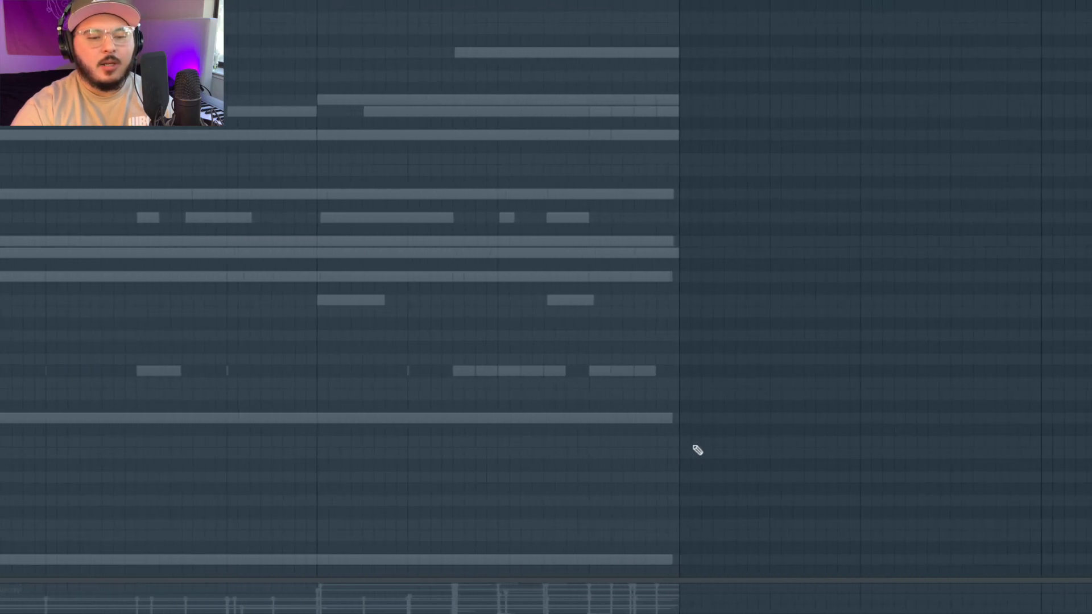
pyautogui.scroll(-3, 540, 536)
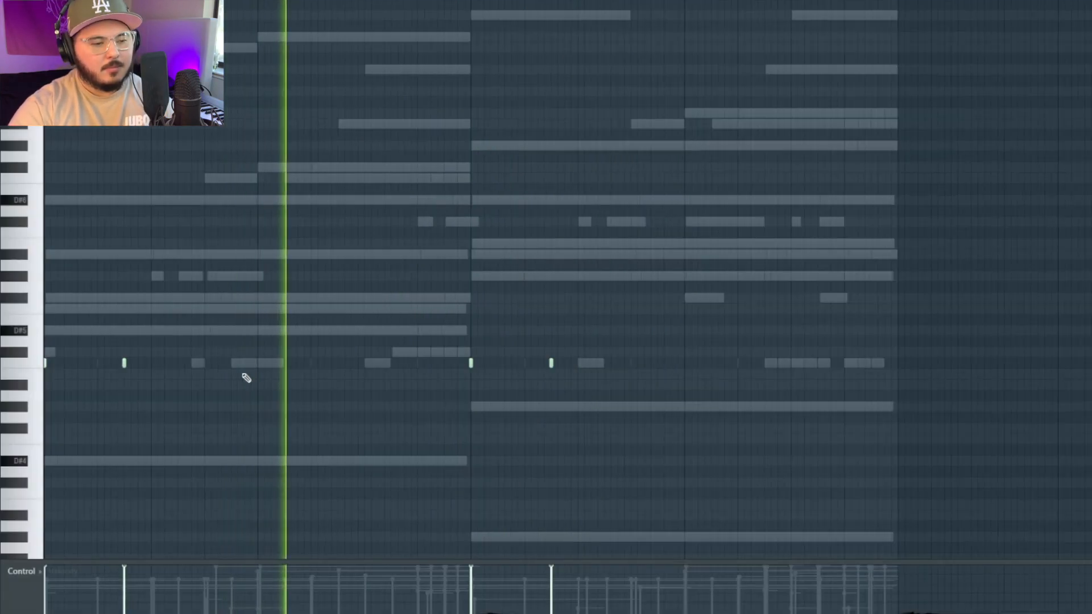
# Add syncopated kick notes in bars 1 and 2, then further kicks late in the four-bar pattern.
pyautogui.click(233, 364)
pyautogui.click(259, 364)
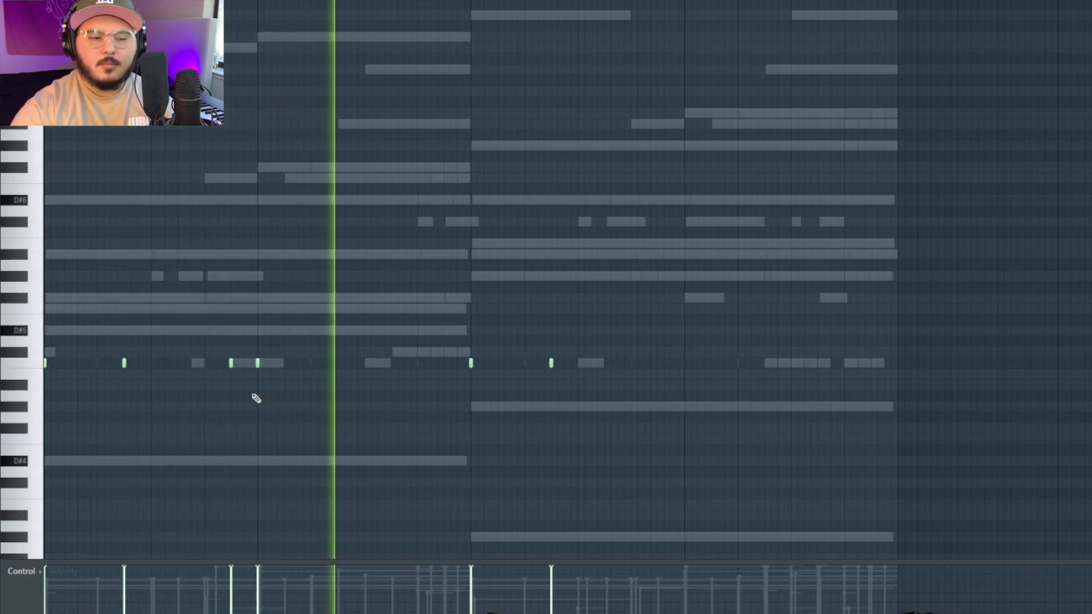
pyautogui.click(367, 364)
pyautogui.click(419, 364)
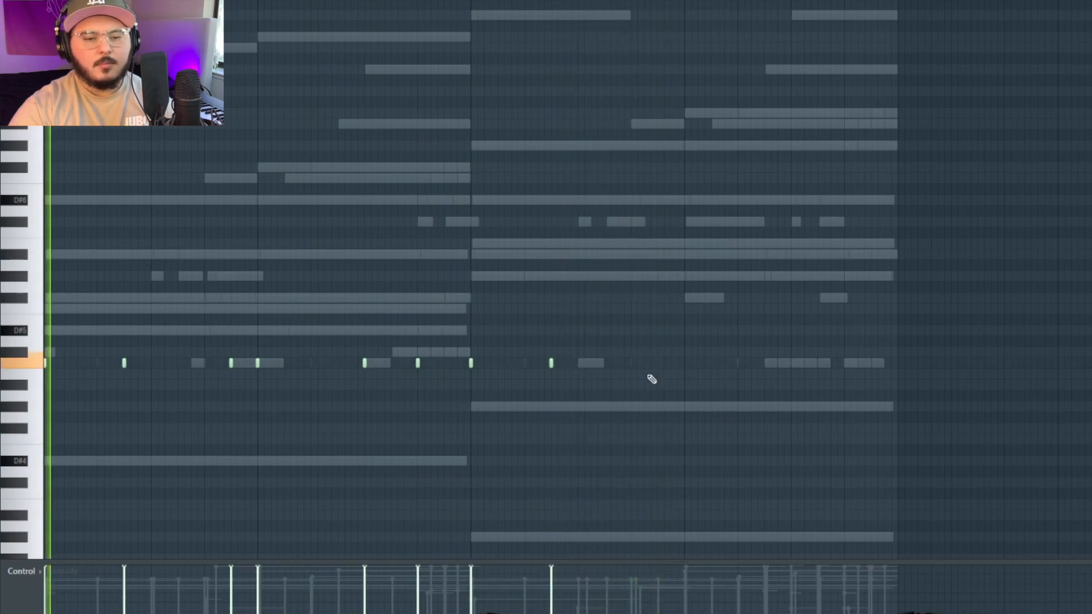
pyautogui.scroll(2, 783, 387)
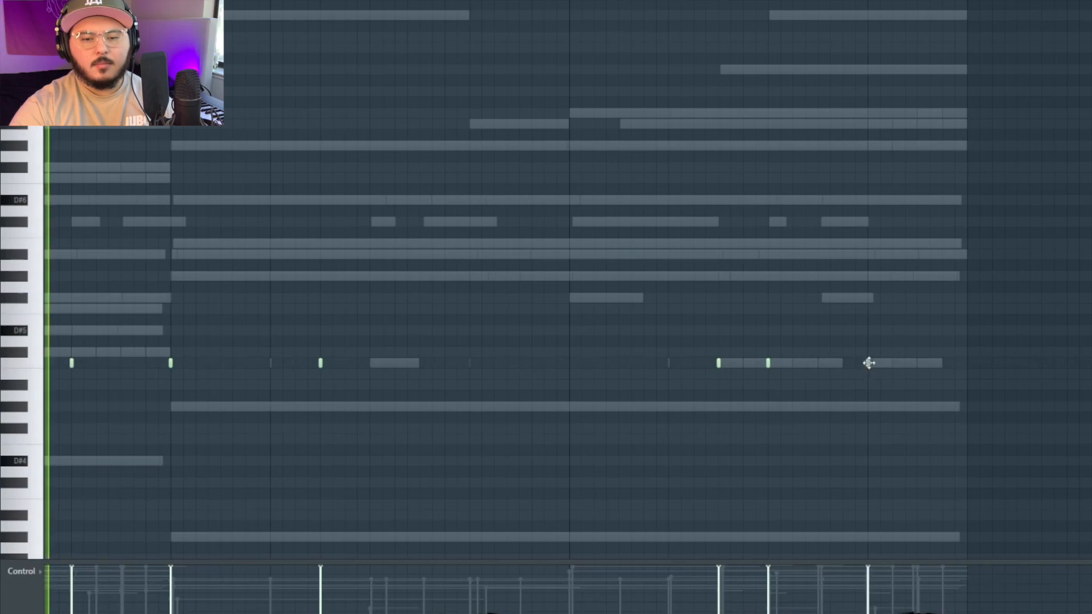
pyautogui.scroll(-3, 885, 517)
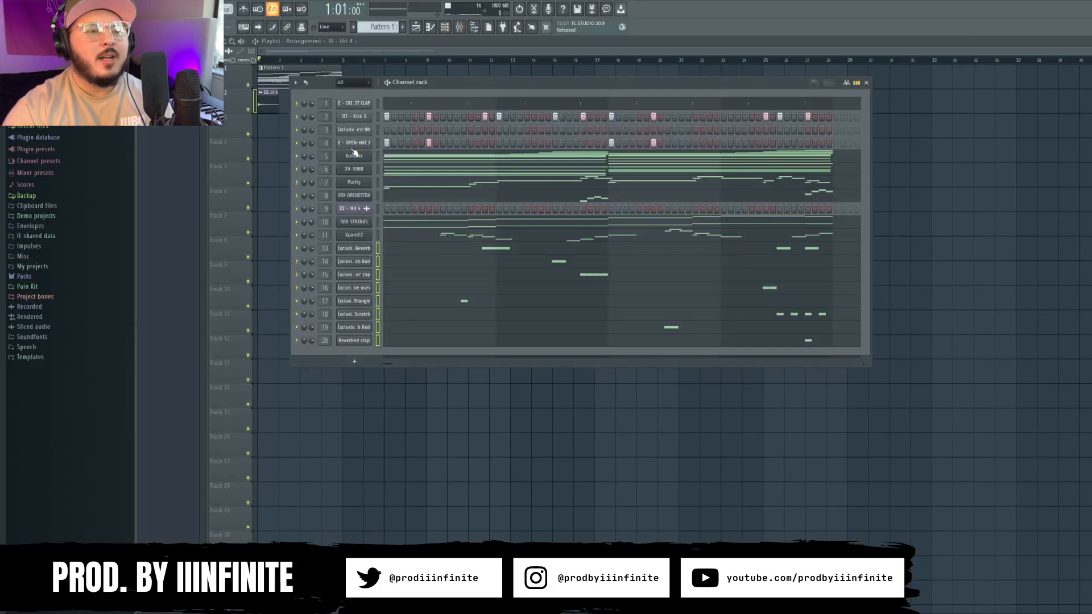
# Open the Best HH channel in the piano roll and place a group of closely spaced hi-hat hits within bar 1.
pyautogui.click(387, 130)
pyautogui.press('F7')
pyautogui.press('space')
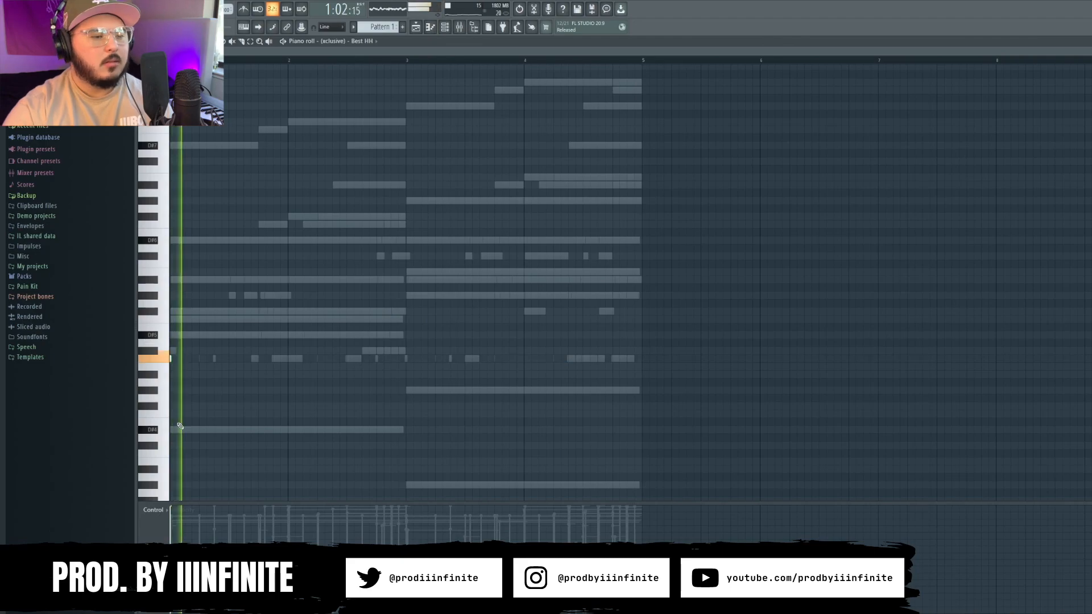
pyautogui.scroll(4, 180, 426)
pyautogui.press('space')
pyautogui.press('space')
pyautogui.scroll(3, 278, 381)
pyautogui.press('space')
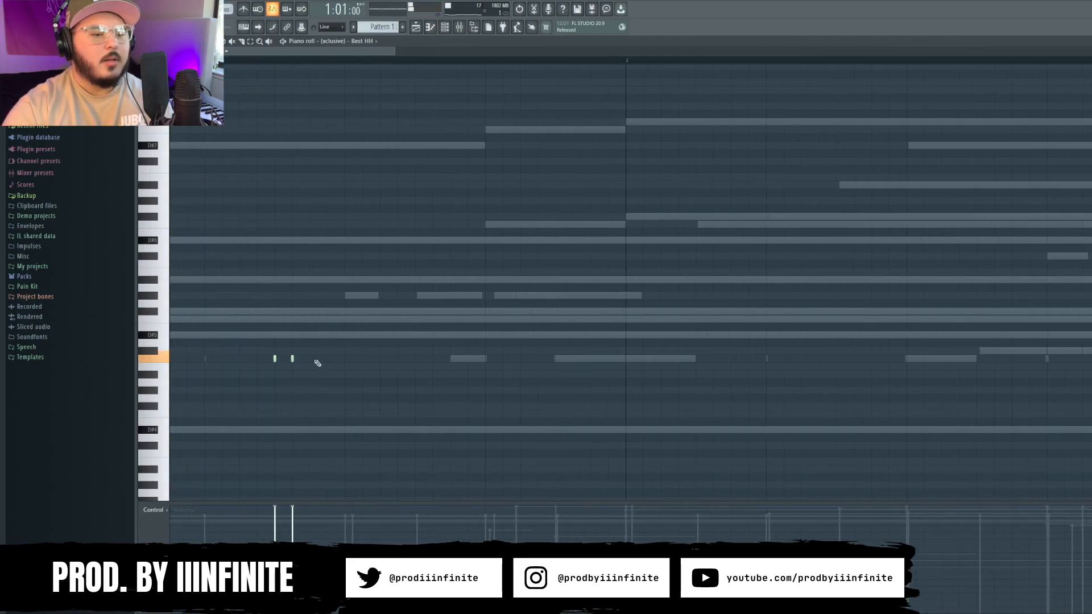
pyautogui.click(309, 358)
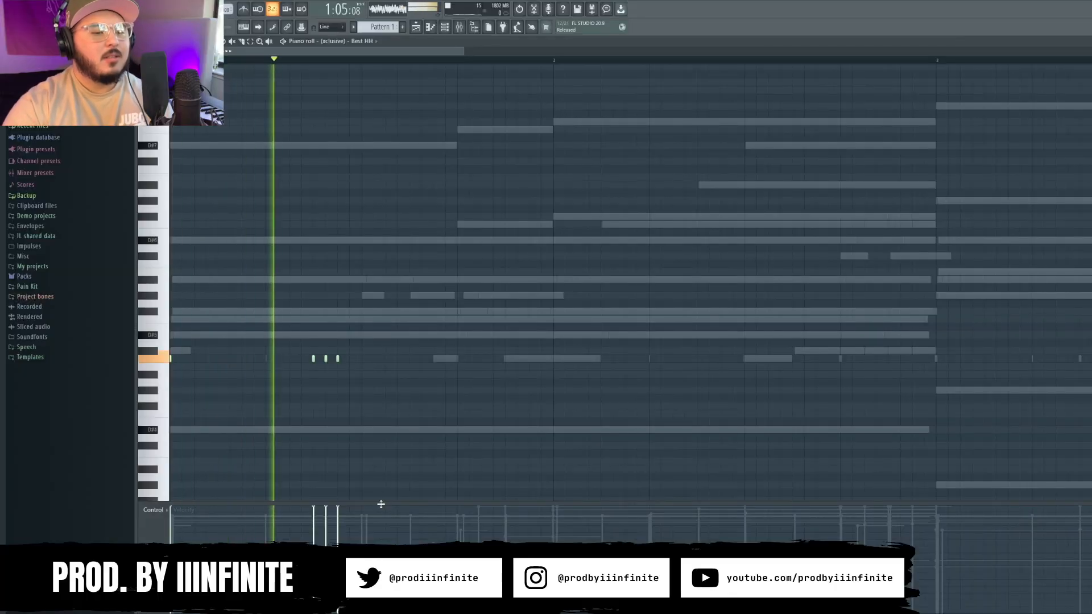
# Extend the hi-hat pattern with a late bar 1 hit, a hit on bar 2 and a fast six-note roll in bar 2.
pyautogui.press('space')
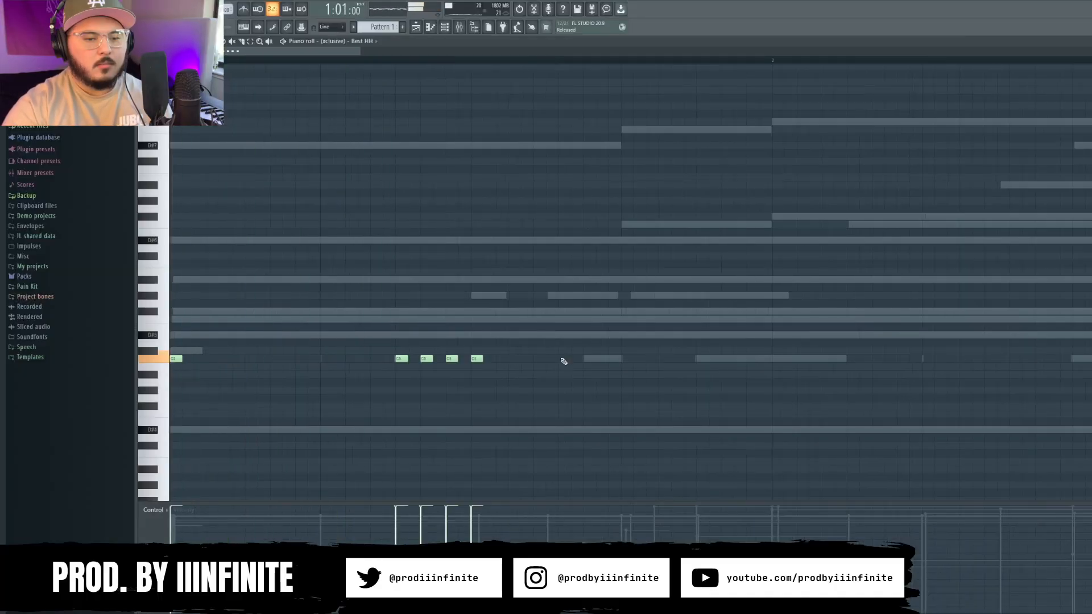
pyautogui.press('space')
pyautogui.press('space')
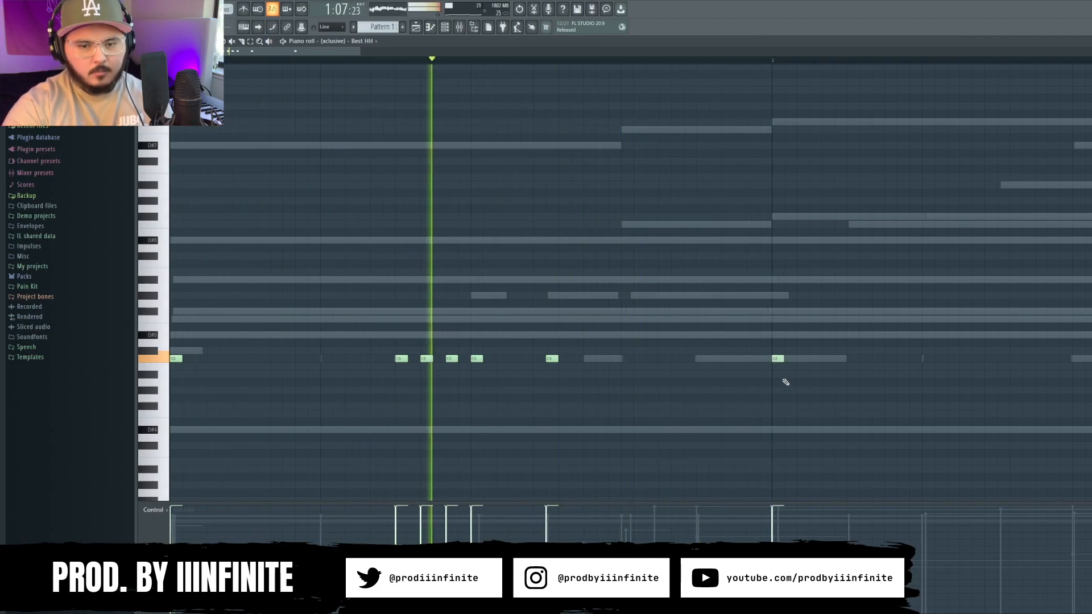
pyautogui.scroll(-1, 781, 392)
pyautogui.press('space')
pyautogui.scroll(2, 779, 369)
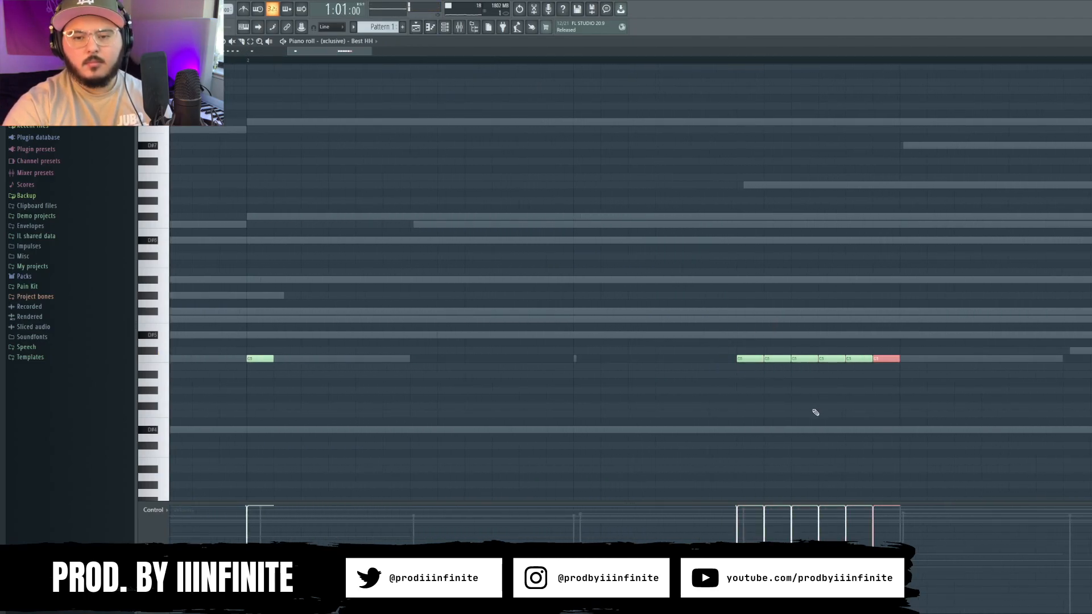
# Select the six-note hi-hat roll in bar 2 and taper its velocities downward.
pyautogui.moveTo(696, 327); pyautogui.dragTo(897, 405)
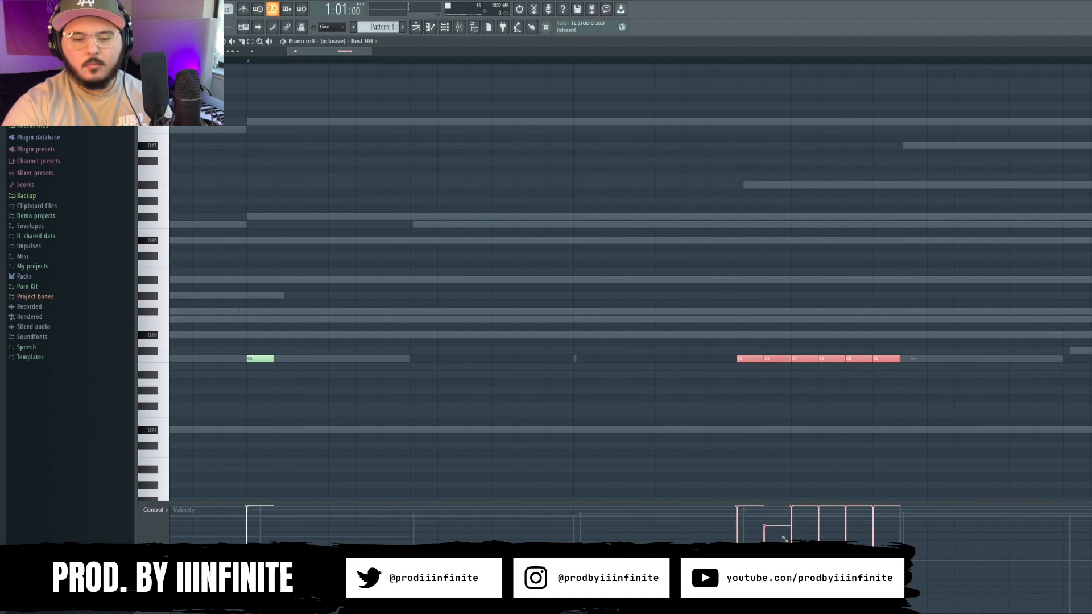
pyautogui.scroll(-4, 865, 466)
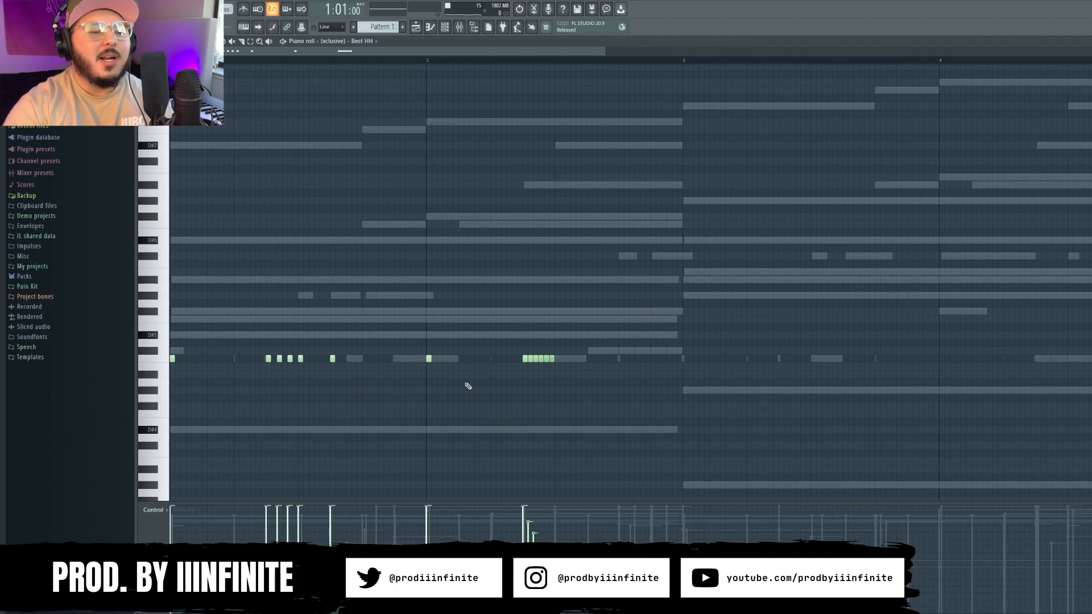
pyautogui.scroll(-1, 569, 443)
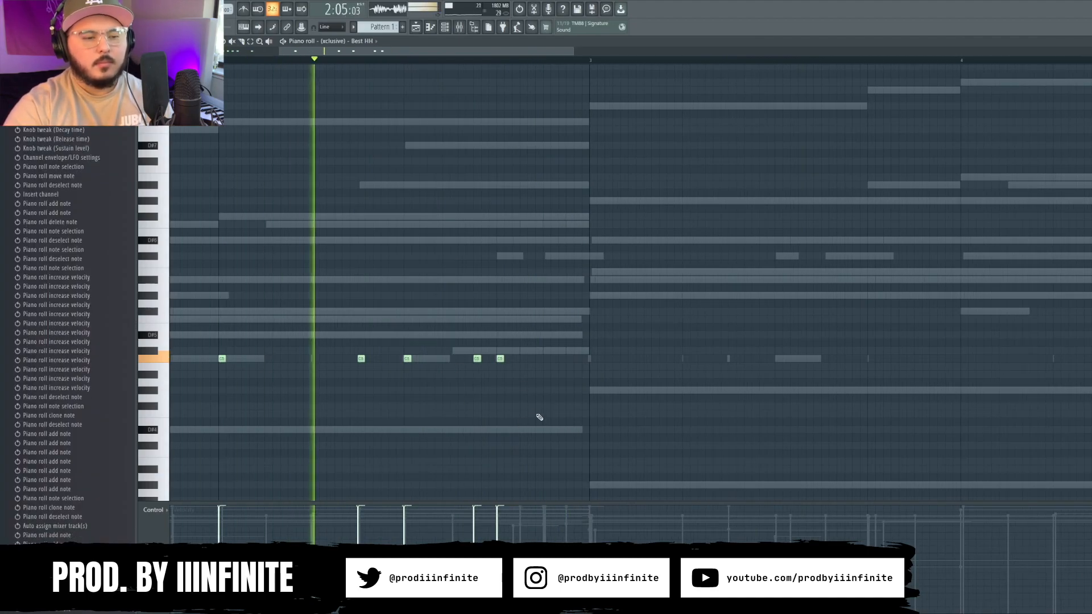
# Move the hi-hat hit in the second half of bar 2 slightly earlier and play back the pattern.
pyautogui.moveTo(478, 359); pyautogui.dragTo(454, 359)
pyautogui.press('space')
pyautogui.scroll(-3, 482, 424)
pyautogui.press('space')
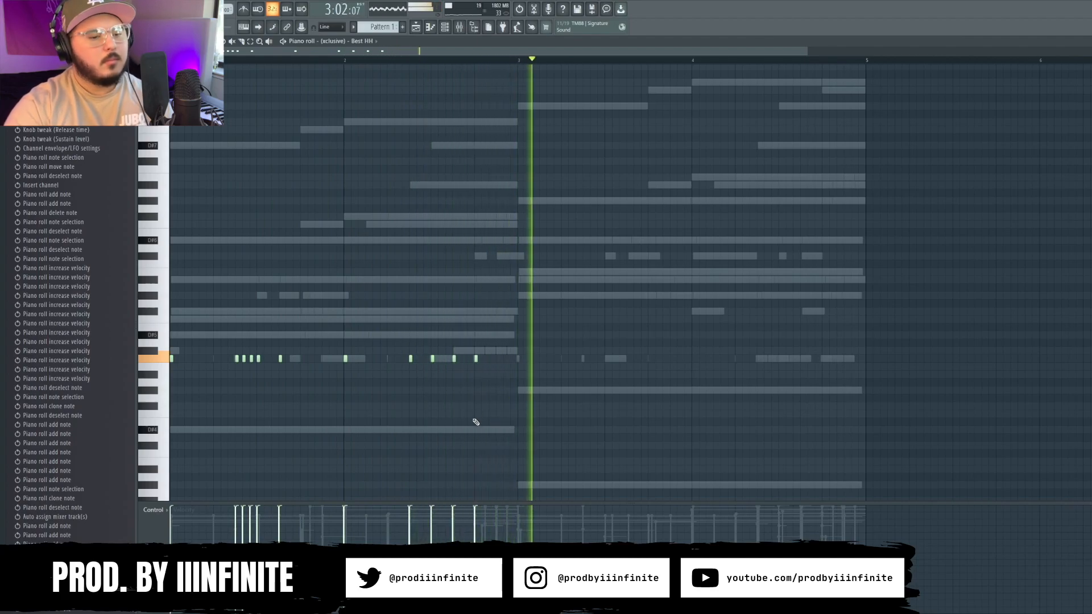
# Duplicate the two-bar hi-hat pattern and align the copy with the start of bar 3.
pyautogui.press('space')
pyautogui.hotkey('ctrl', 'a')
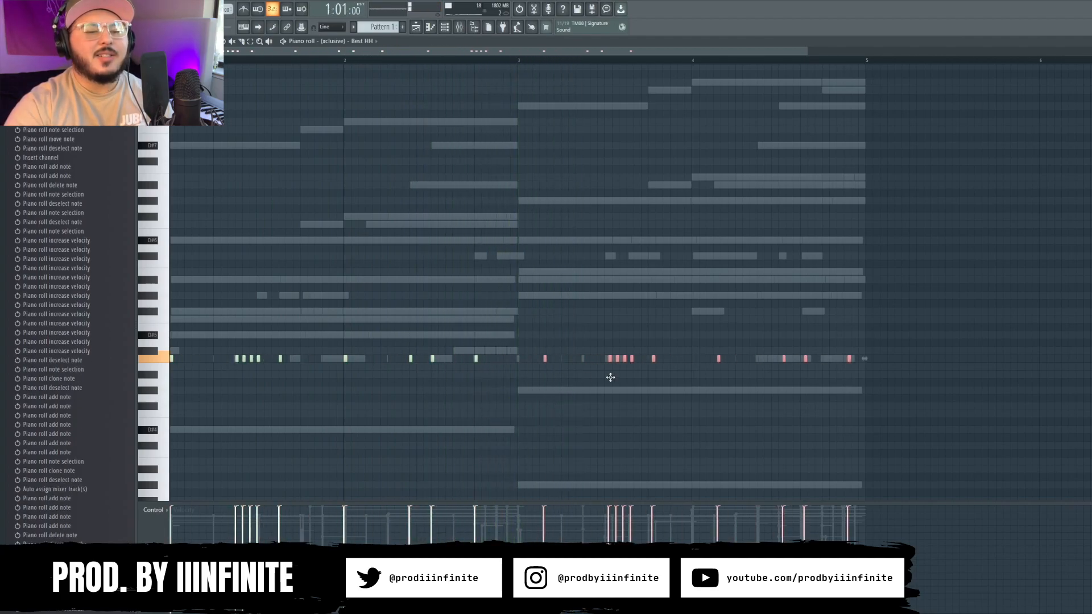
pyautogui.moveTo(610, 377); pyautogui.dragTo(581, 372)
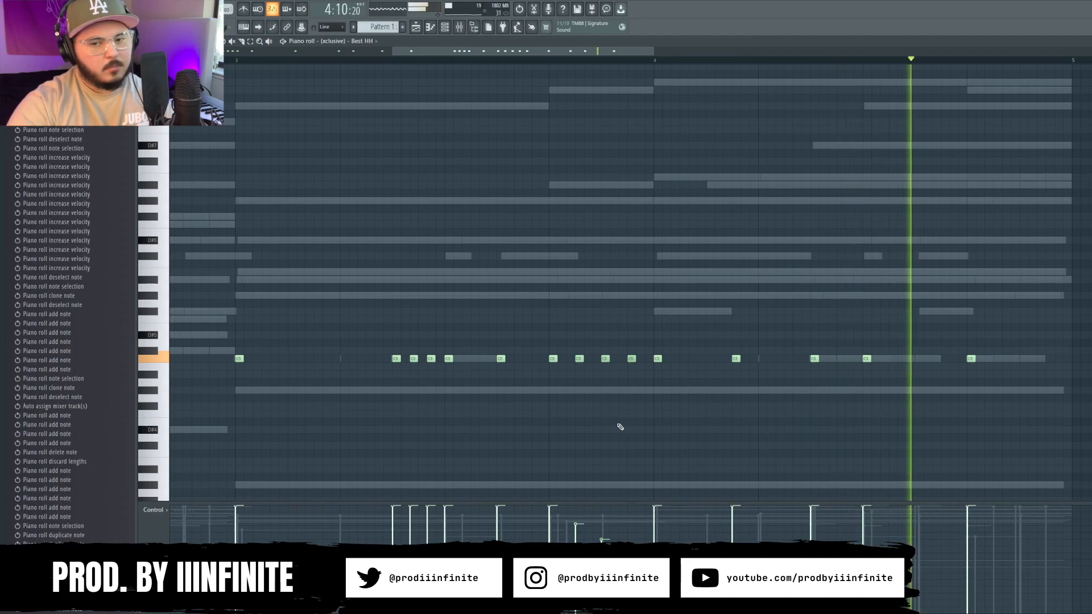
# Add an extra hi-hat hit in bar 4 and a short fast roll with falling velocities near the pattern's end.
pyautogui.click(919, 359)
pyautogui.scroll(-4, 877, 406)
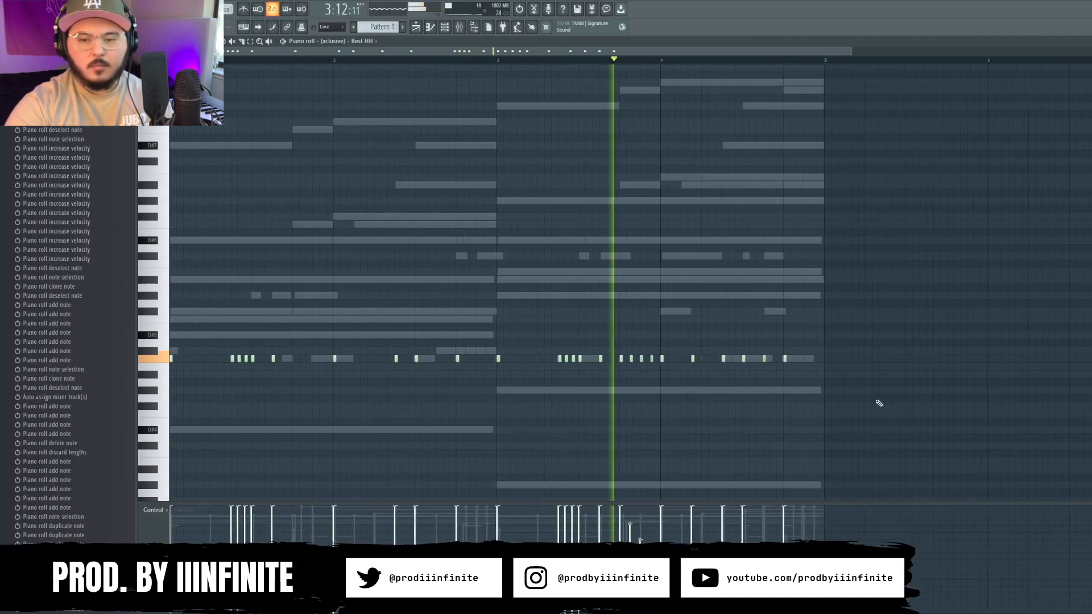
pyautogui.scroll(2, 885, 410)
pyautogui.scroll(3, 687, 402)
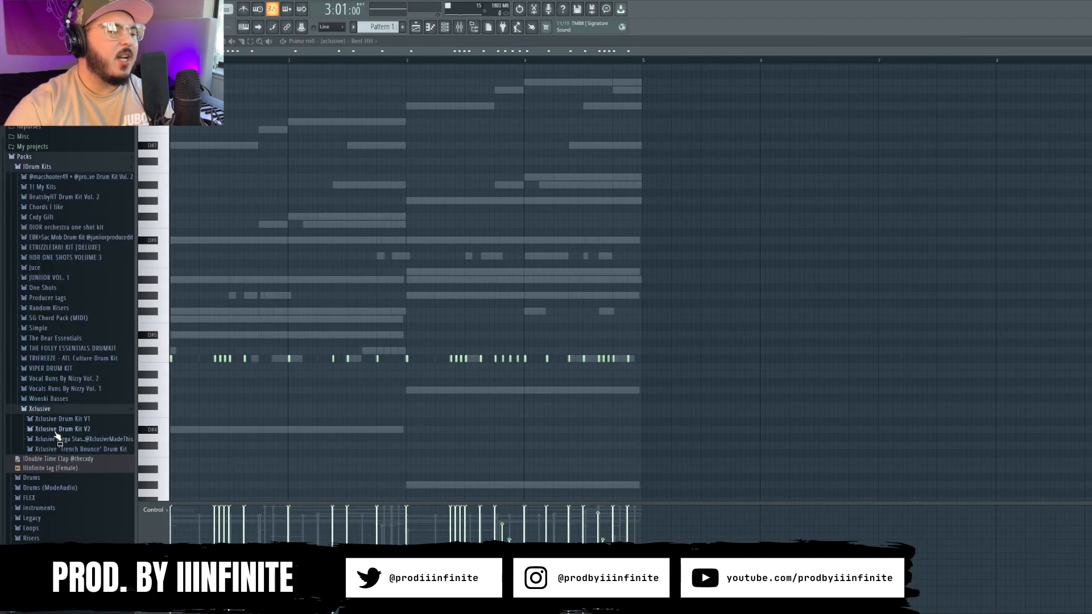
# Load the Cool Spinz 808 sample from the Xclusive Mega Stash 808s folder and give it the kick's step pattern.
pyautogui.click(59, 440)
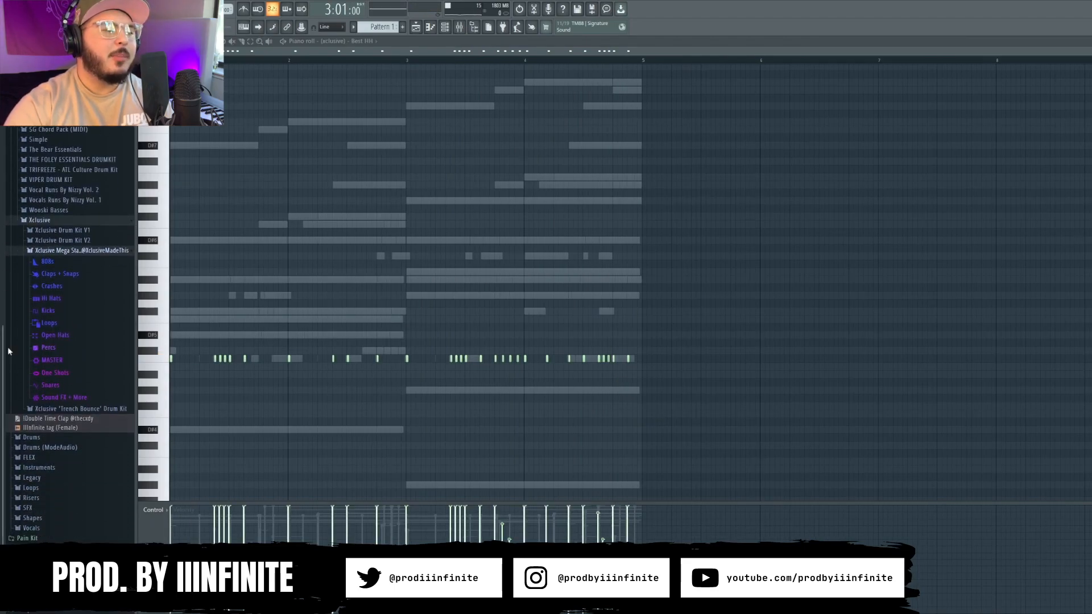
pyautogui.click(58, 263)
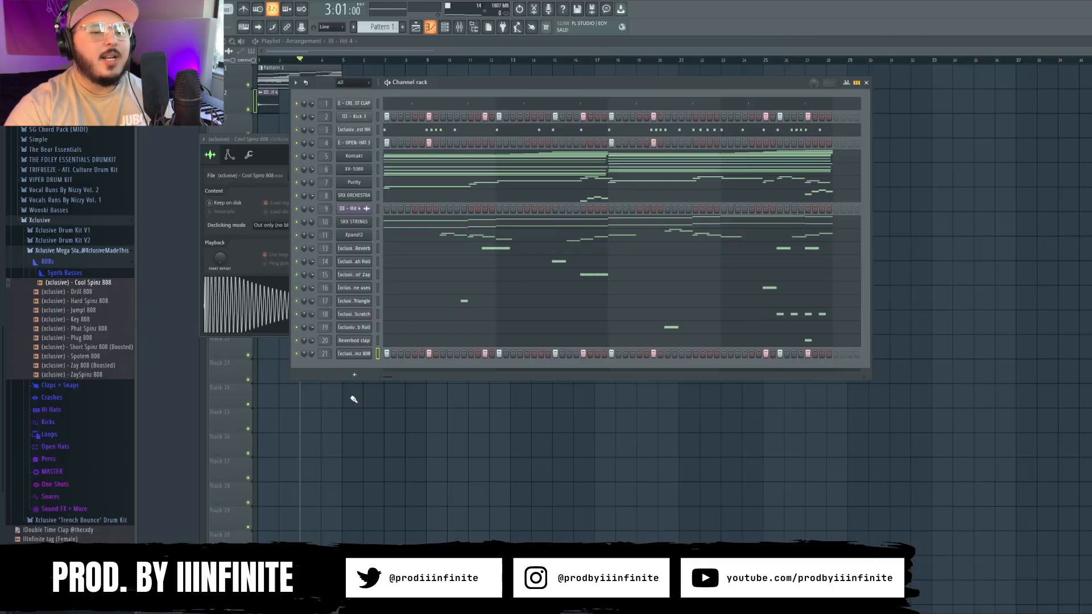
# Pitch the 808 notes to D#5 in bars 1-2 and G#5 in bars 3-4, raising individual bar 4 notes for variation.
pyautogui.press('F7')
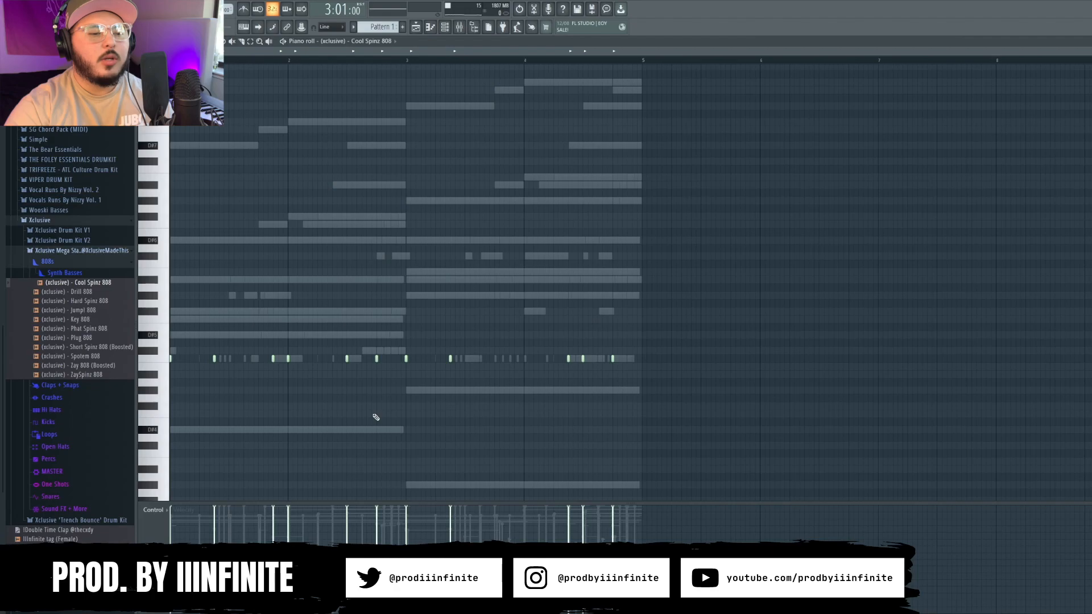
pyautogui.moveTo(405, 442); pyautogui.dragTo(758, 441)
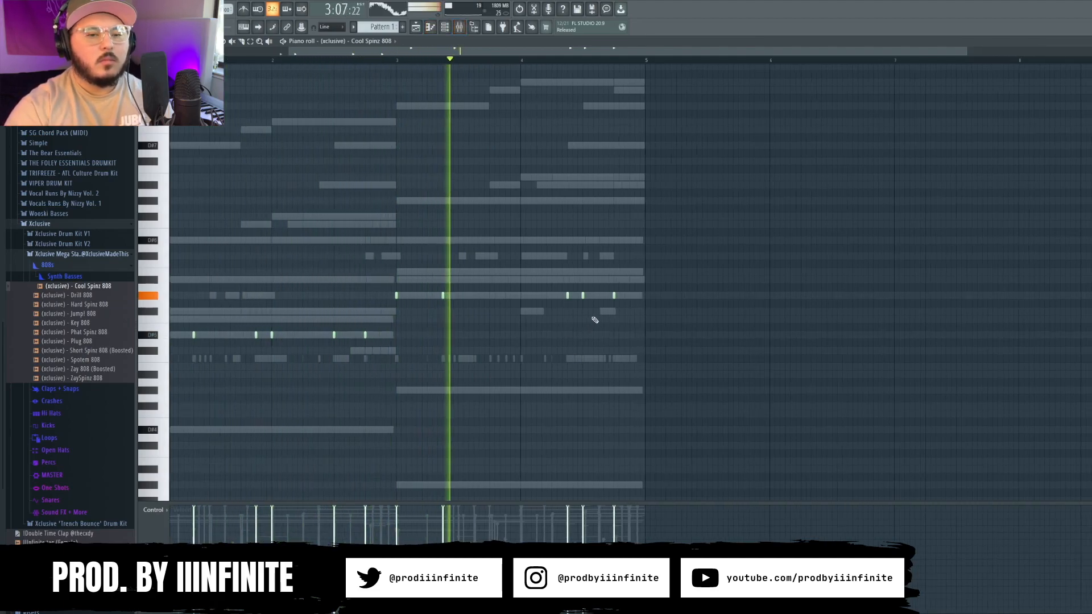
pyautogui.scroll(2, 580, 297)
pyautogui.moveTo(576, 295); pyautogui.dragTo(576, 272)
pyautogui.moveTo(631, 295); pyautogui.dragTo(633, 279)
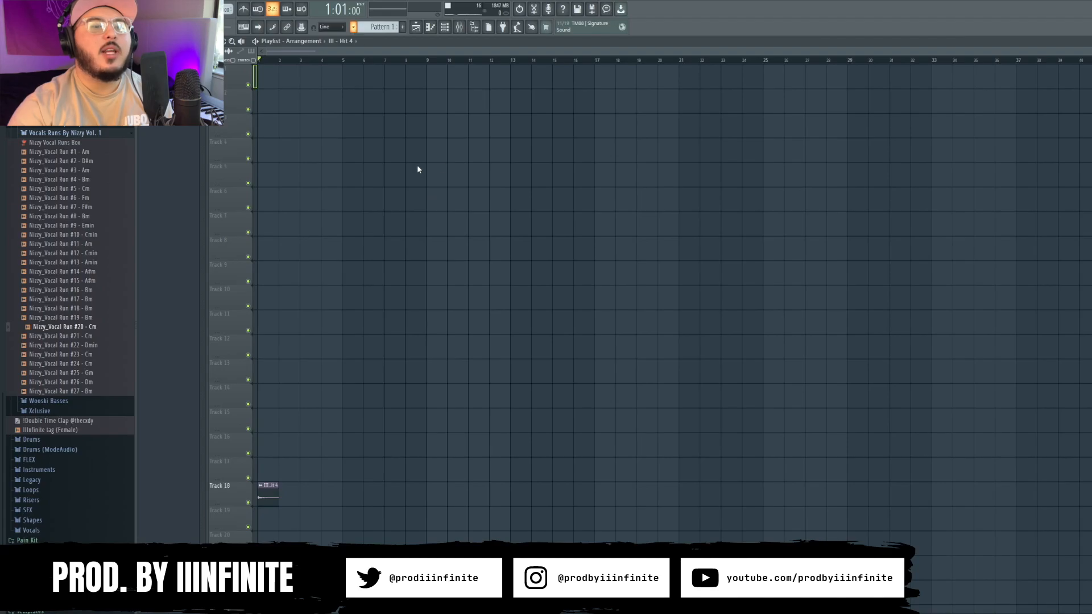
# Split Pattern 1 by channel into a separate pattern for each instrument.
pyautogui.click(417, 165)
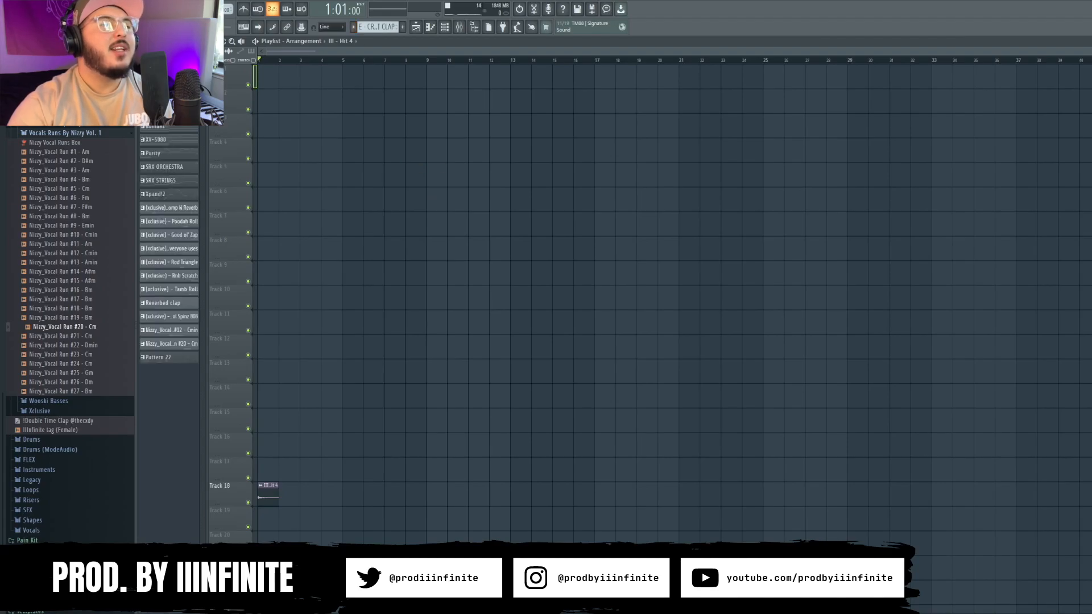
# Place all the split patterns, from the clap through Nizzy_Vocal Run #20, together at bar 6 of the playlist, one per track.
pyautogui.click(177, 73)
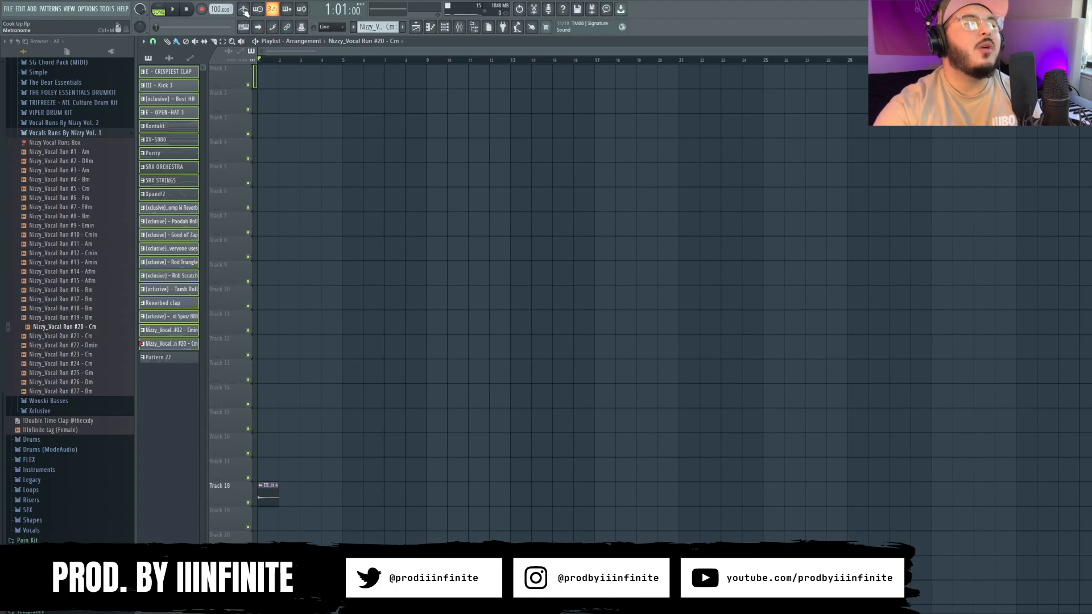
pyautogui.moveTo(158, 82); pyautogui.dragTo(367, 89)
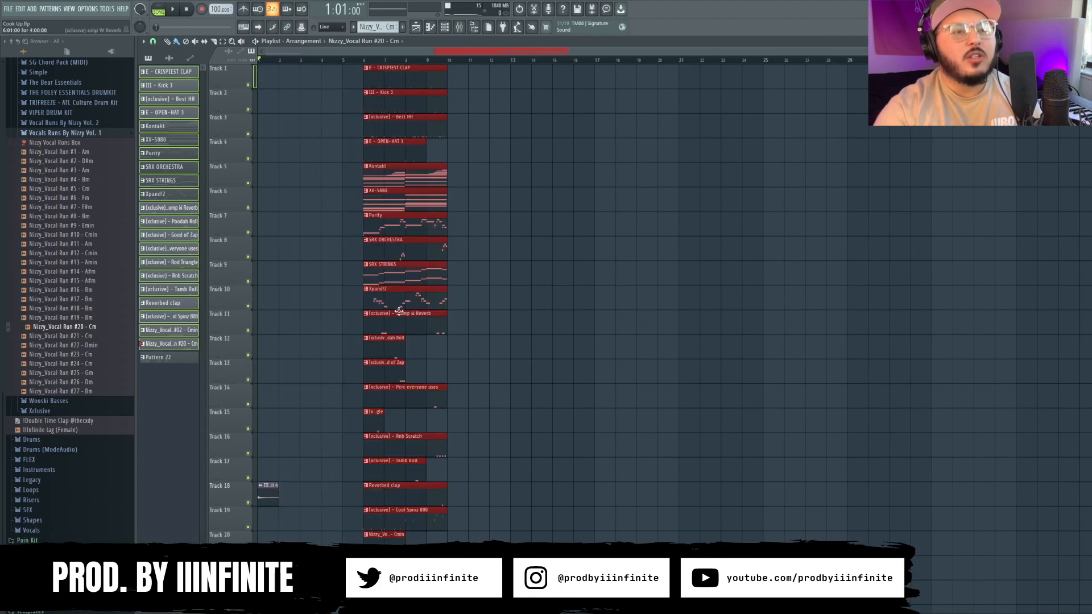
pyautogui.scroll(-4, 324, 406)
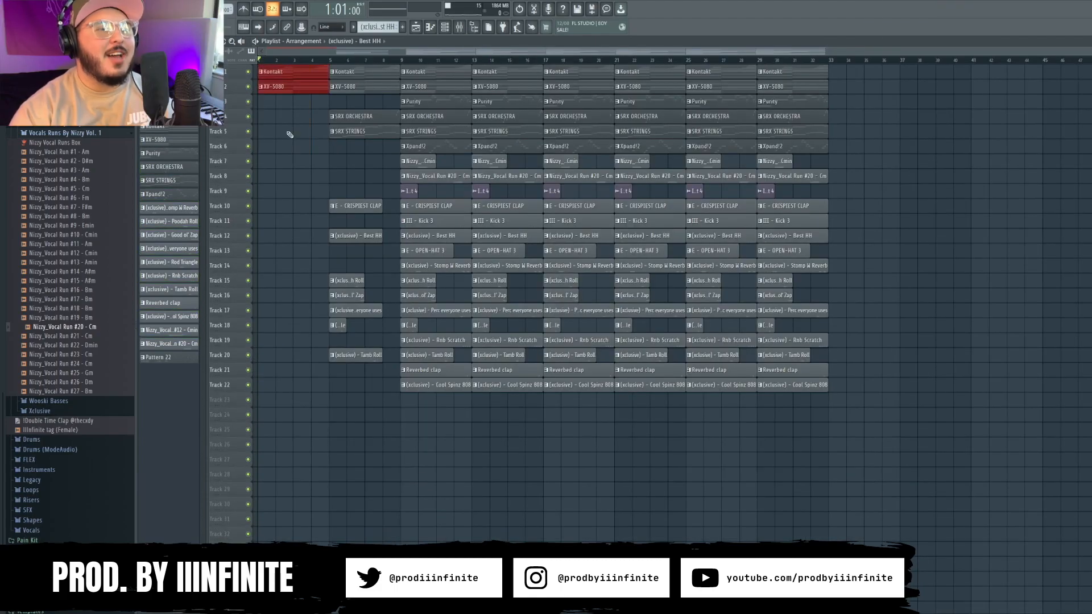
# Review the strings and percussion clips in bars 5-8 and the fuller section starting at bar 9 by highlighting each group.
pyautogui.moveTo(356, 111); pyautogui.dragTo(356, 152)
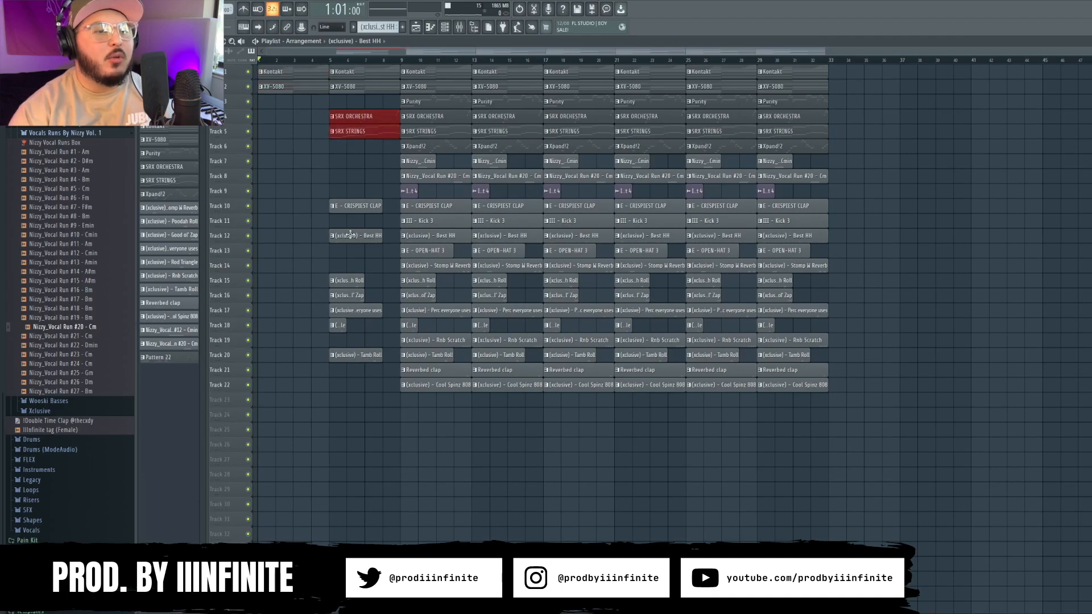
pyautogui.moveTo(354, 171); pyautogui.dragTo(371, 390)
pyautogui.scroll(5, 378, 398)
pyautogui.moveTo(407, 161); pyautogui.dragTo(432, 435)
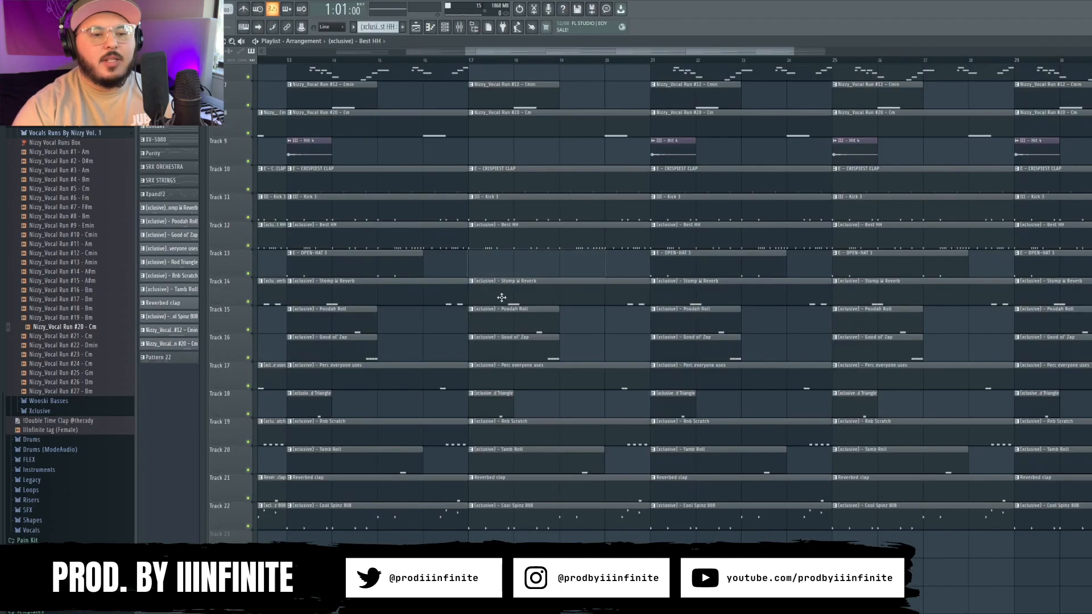
# Delete the Stomp & Reverb, Poodah Roll, Good ol' Zap, Perc, Triangle, Rnb Scratch and Tamb Roll clips from bars 17-20.
pyautogui.rightClick(502, 297)
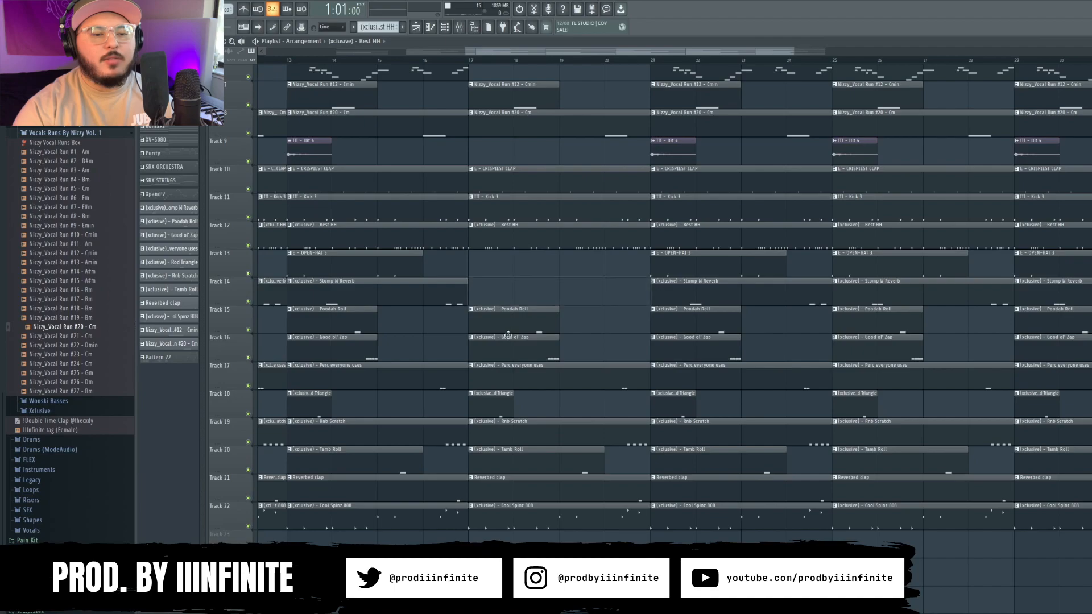
pyautogui.rightClick(532, 386)
pyautogui.rightClick(509, 429)
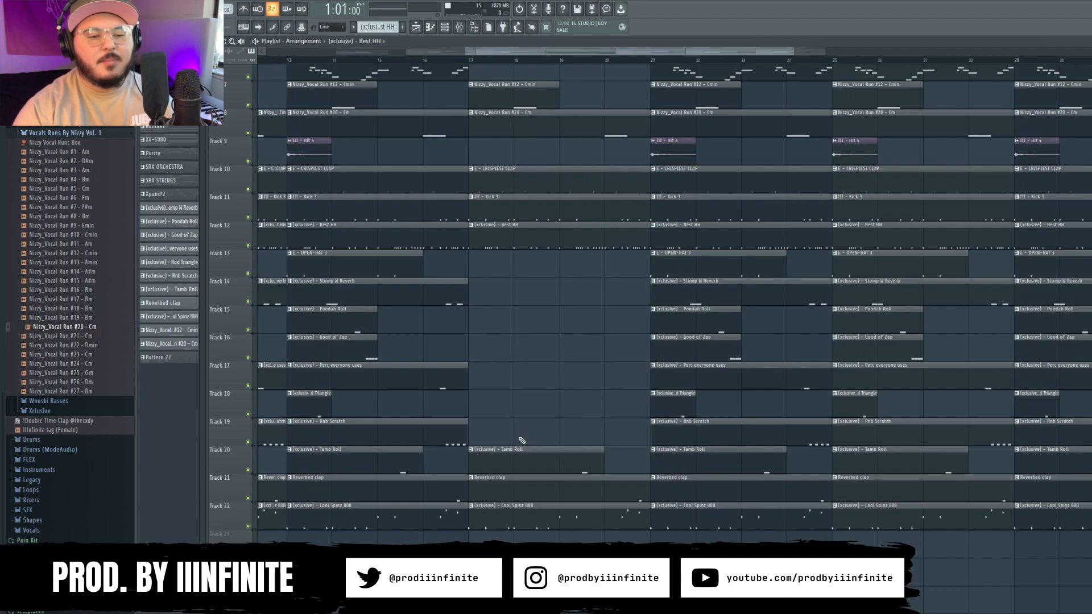
pyautogui.rightClick(516, 473)
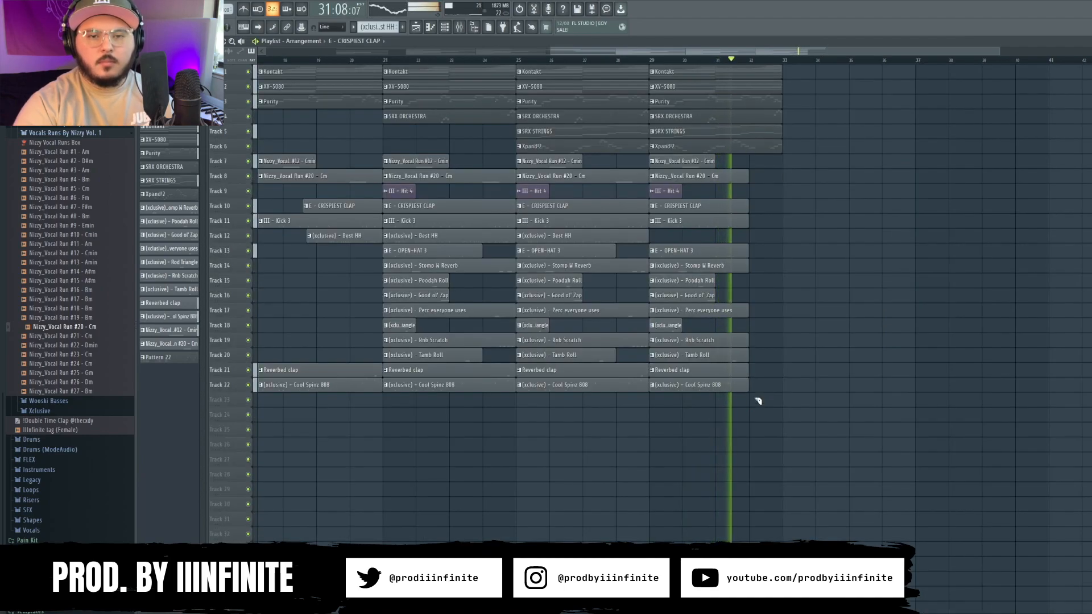
# Undo the last cut and trim the drum, percussion and 808 clips on tracks 10-22 to end at bar 32, sparing the vocal run.
pyautogui.hotkey('ctrl', 'z')
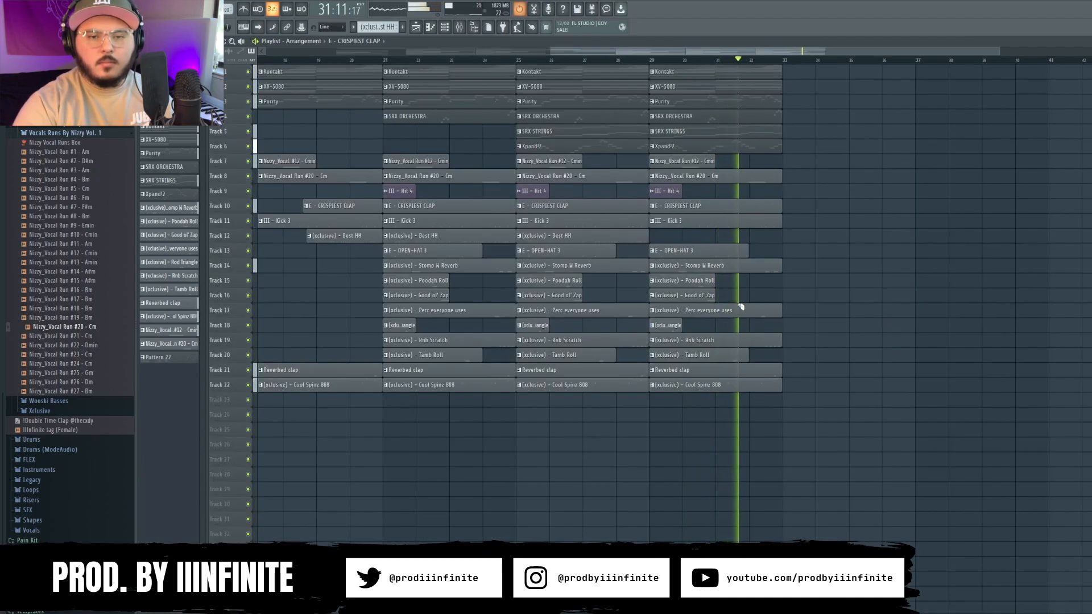
pyautogui.moveTo(759, 394); pyautogui.dragTo(751, 397)
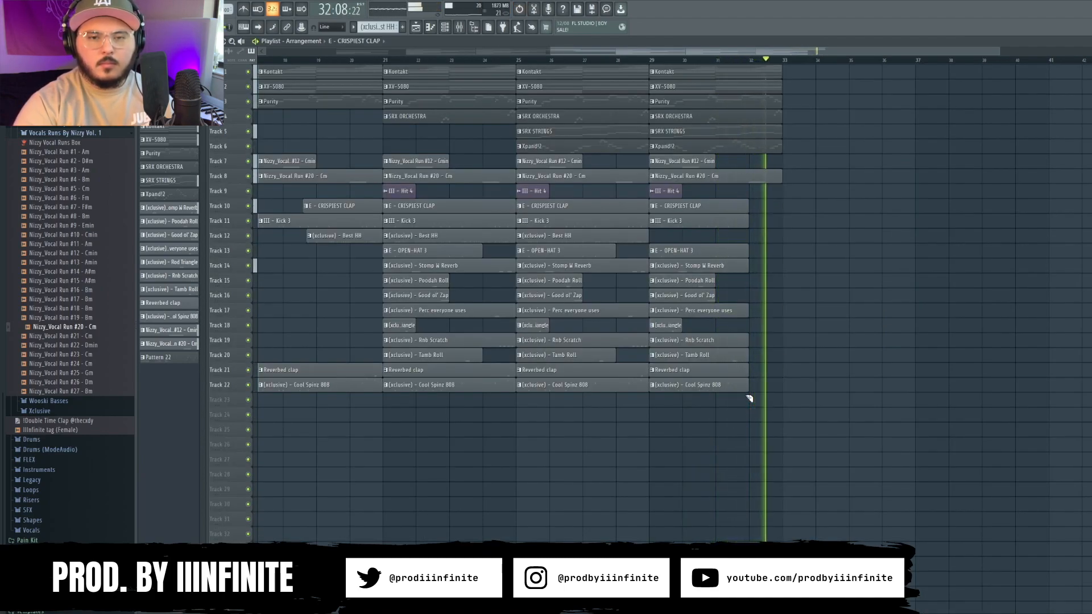